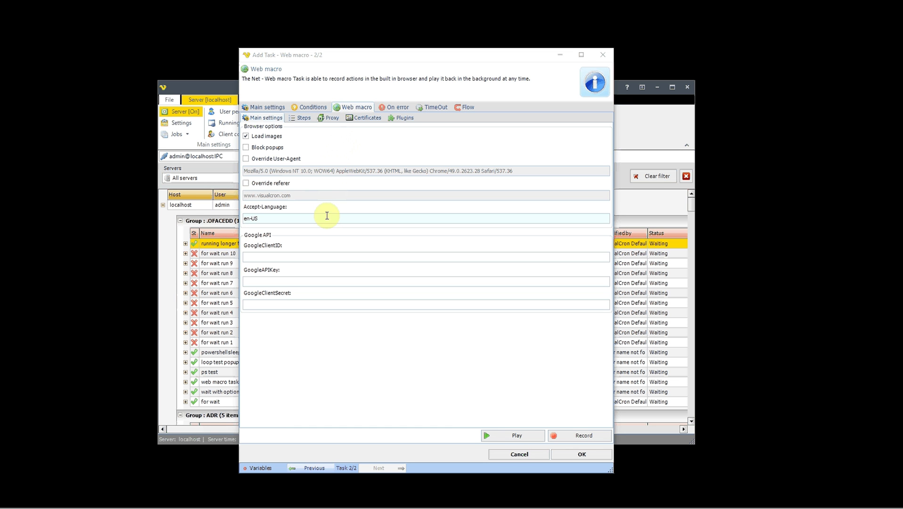
Show the Web macro's Steps page, which has an empty step list
{"action": "left_click", "coordinate": [319, 254]}
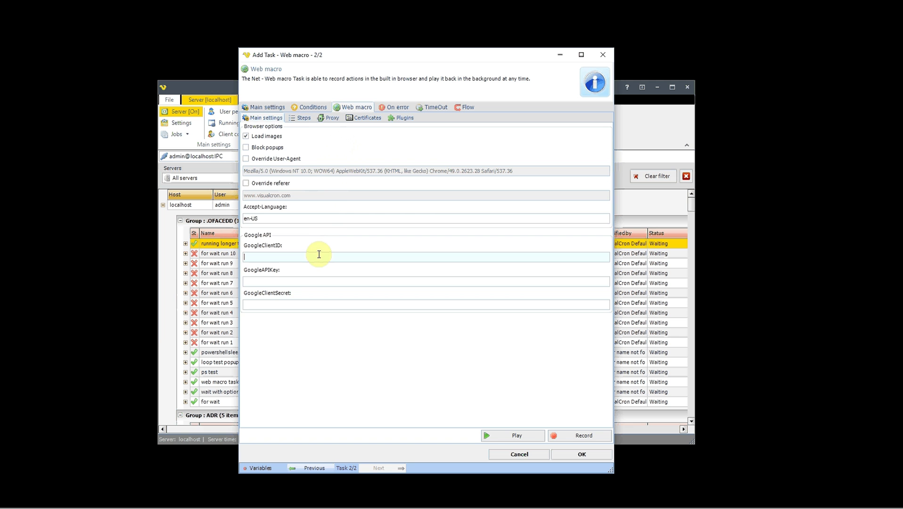
{"action": "left_click", "coordinate": [302, 118]}
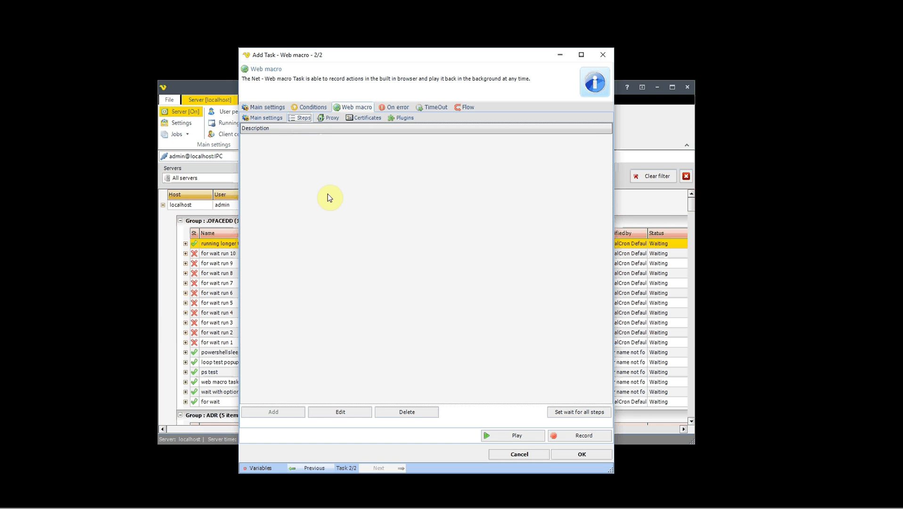
Show the Web macro's Proxy page, where the proxy type is No proxy
{"action": "left_click", "coordinate": [332, 118]}
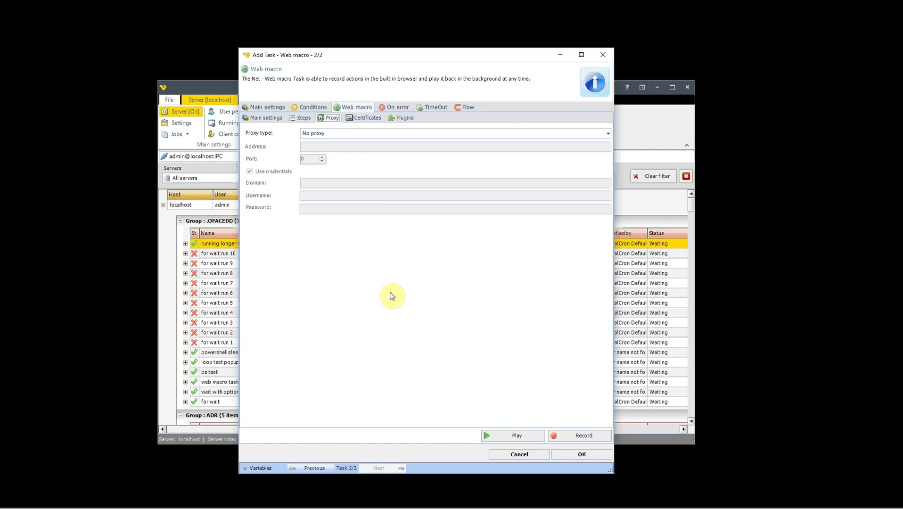
Review the Certificates settings, then show Plugins with auto-scan and built-in plugins enabled
{"action": "left_click", "coordinate": [368, 117]}
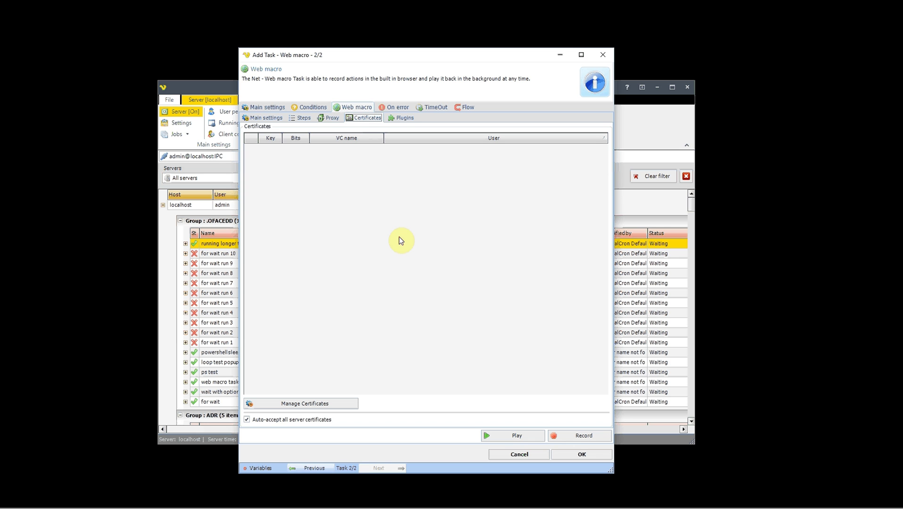
{"action": "left_click", "coordinate": [404, 118]}
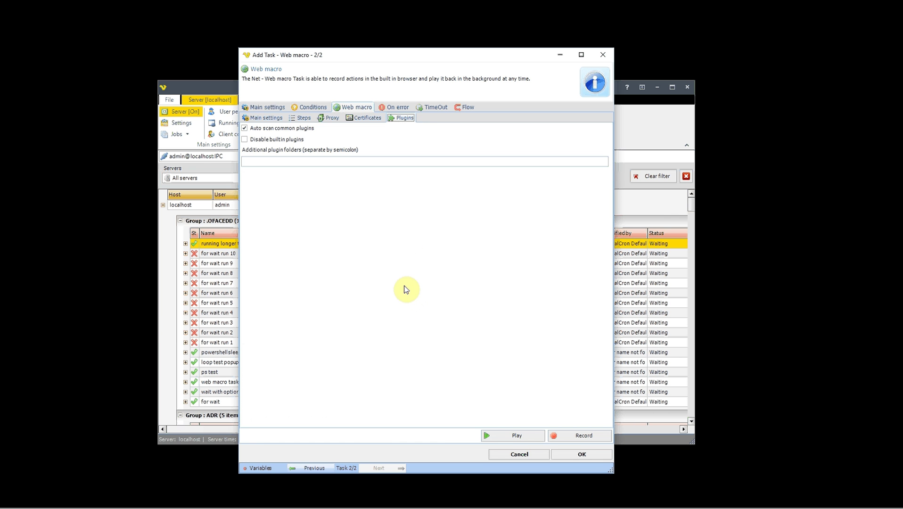
{"action": "left_click", "coordinate": [583, 434]}
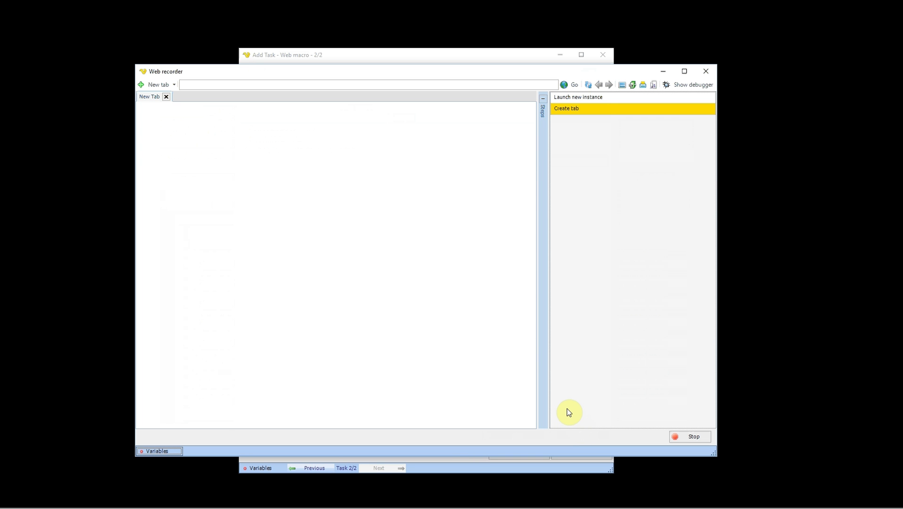
{"action": "left_click", "coordinate": [303, 85]}
{"action": "type", "text": "www.visualcron.com"}
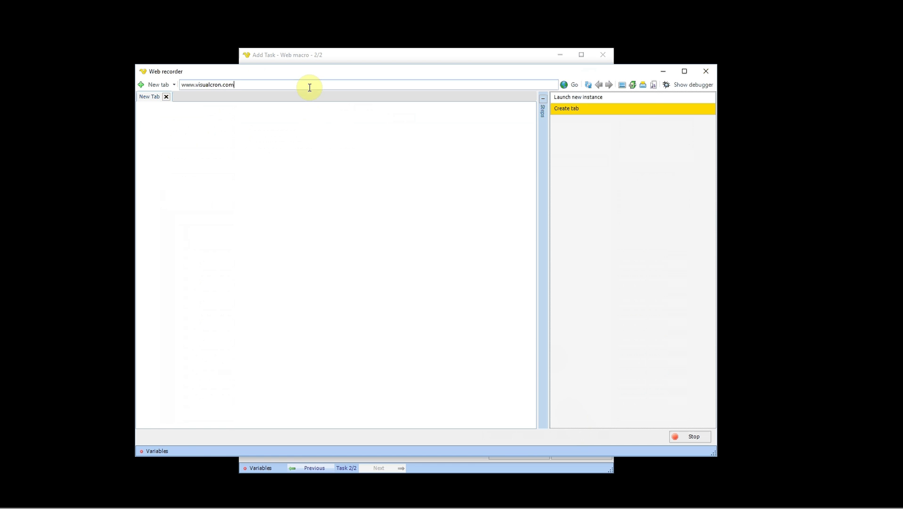
{"action": "key", "text": "Return"}
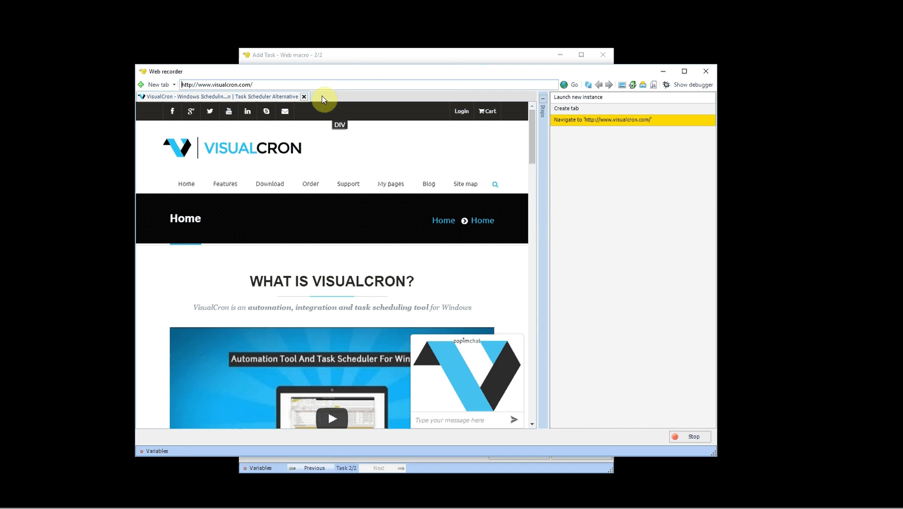
Open a normal-mode new tab on google.com, then switch back to the VisualCron tab
{"action": "left_click", "coordinate": [157, 85]}
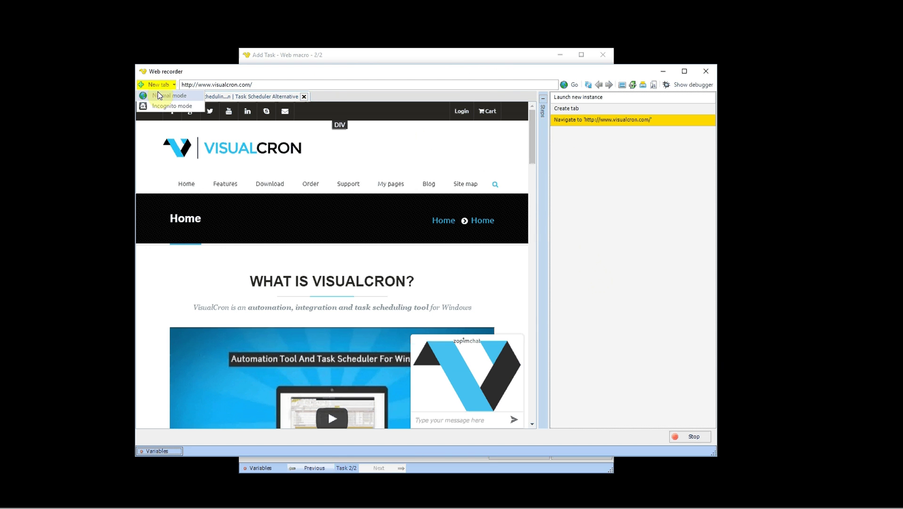
{"action": "left_click", "coordinate": [160, 97]}
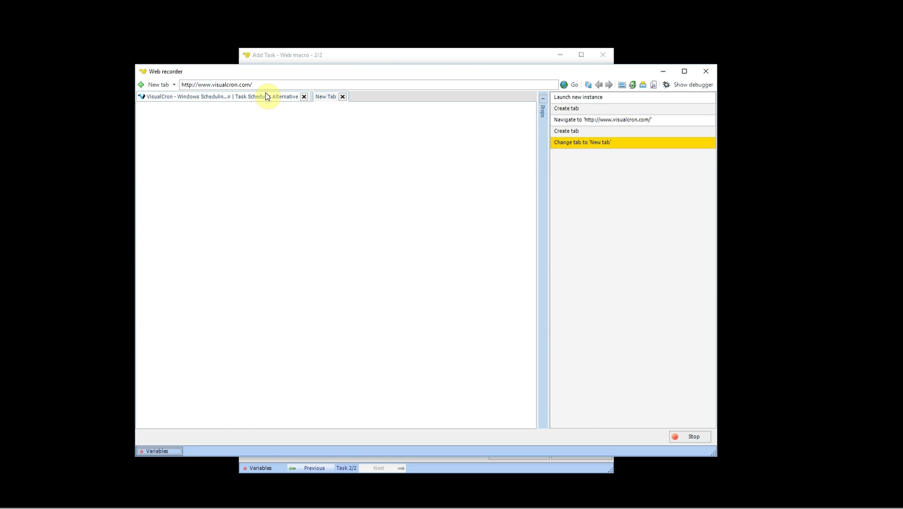
{"action": "left_click", "coordinate": [275, 81]}
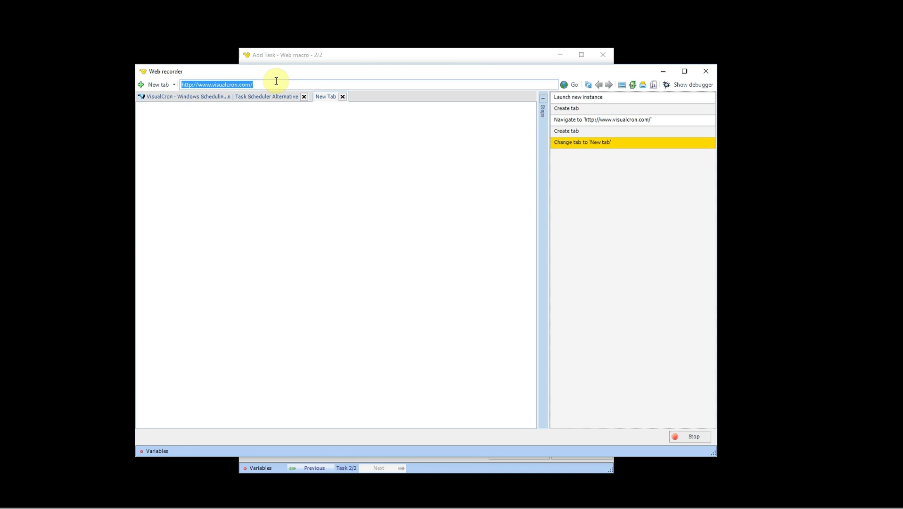
{"action": "type", "text": "google.com"}
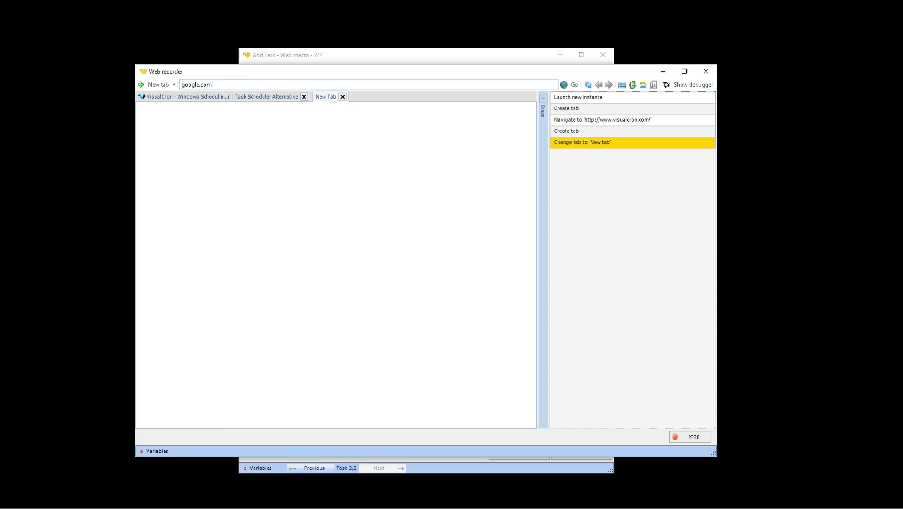
{"action": "key", "text": "Return"}
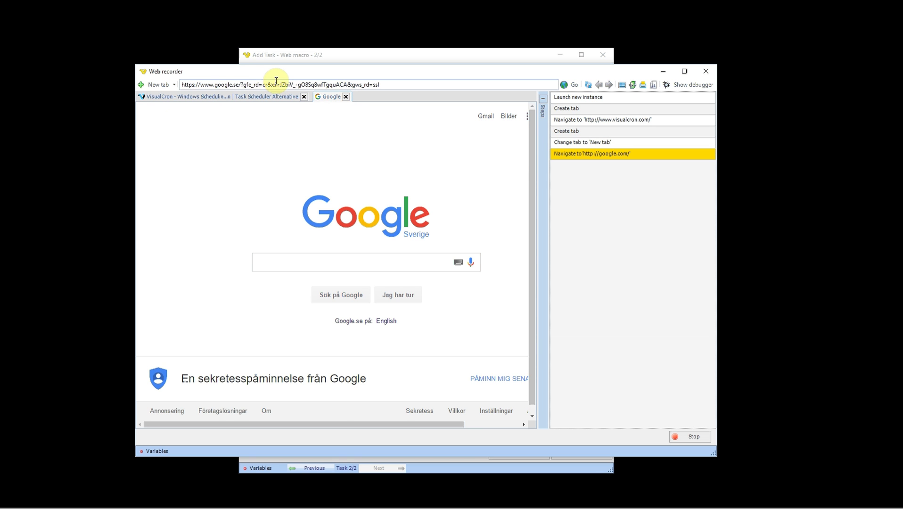
{"action": "left_click", "coordinate": [259, 96]}
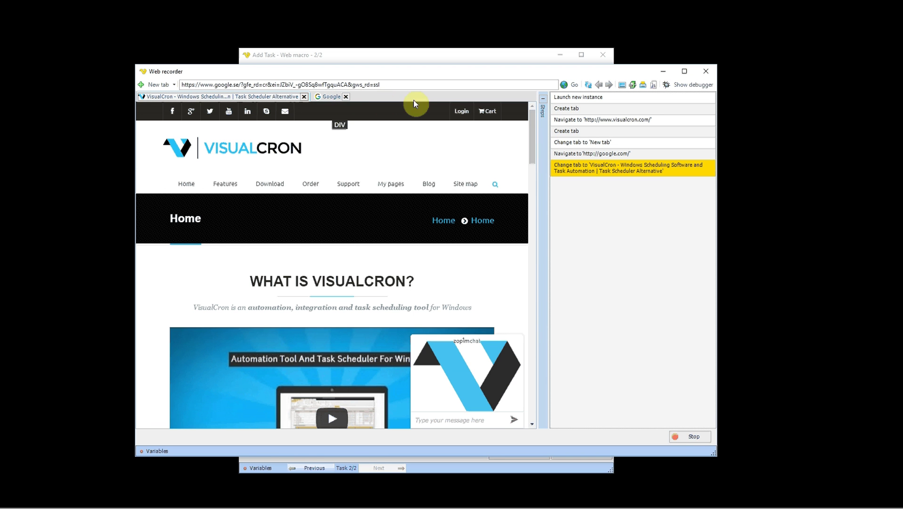
Go to the VisualCron Download page and bring up recorder step options on the installer table
{"action": "mouse_move", "coordinate": [388, 180]}
{"action": "mouse_move", "coordinate": [266, 188]}
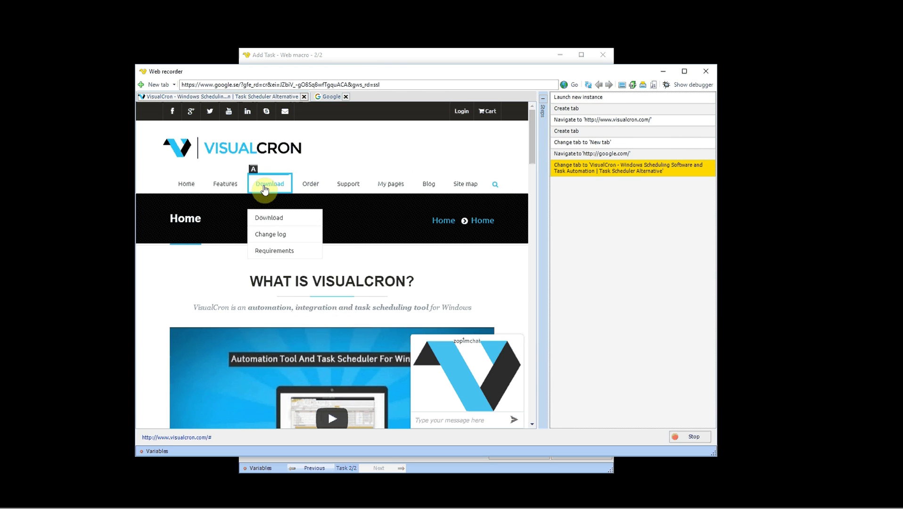
{"action": "left_click", "coordinate": [267, 217]}
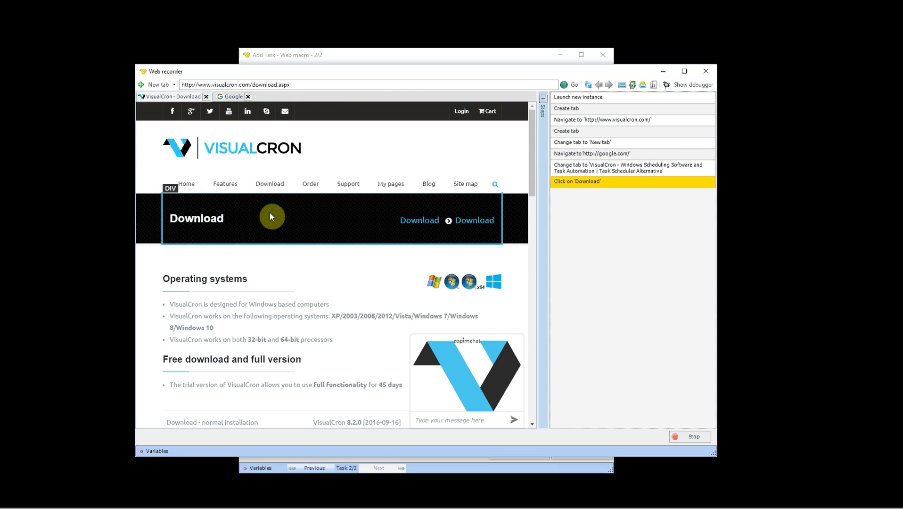
{"action": "scroll", "coordinate": [270, 212], "scroll_direction": "down", "scroll_amount": 5}
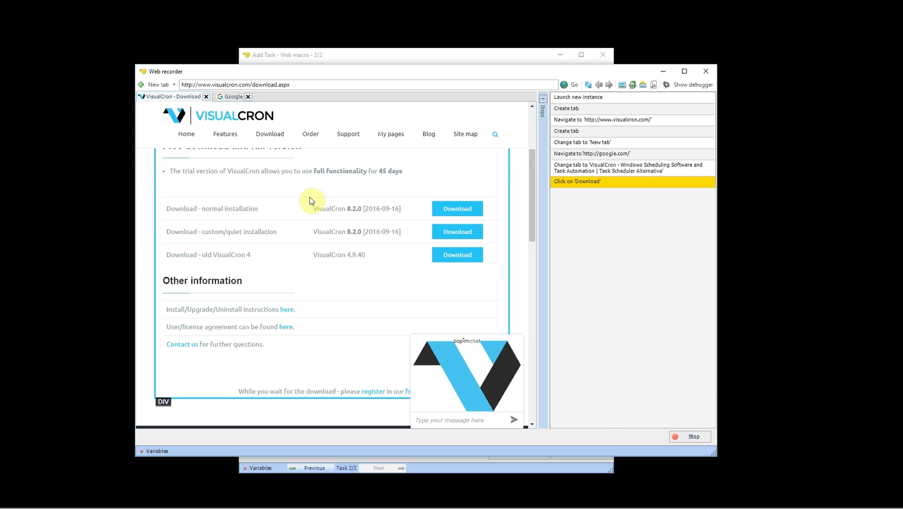
{"action": "right_click", "coordinate": [215, 187]}
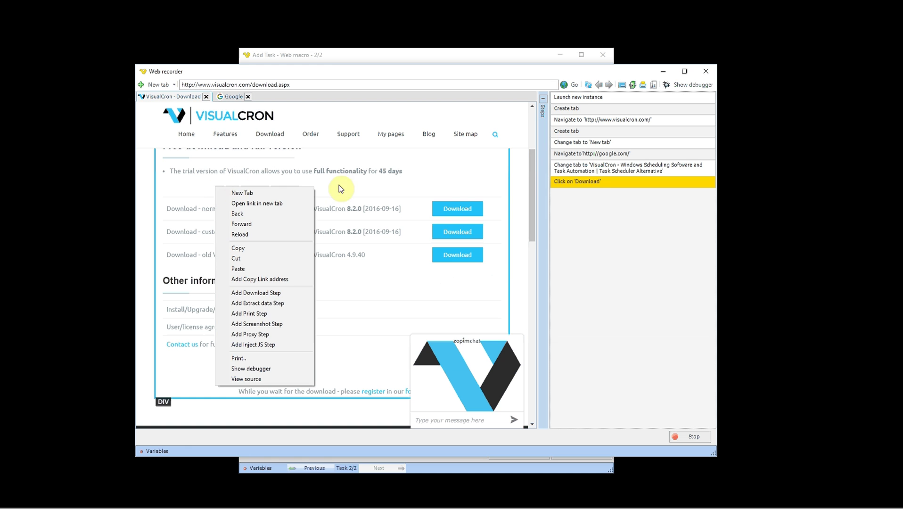
Add a download step for the 8.2.0 normal installer saving into C:\test
{"action": "left_click", "coordinate": [466, 189]}
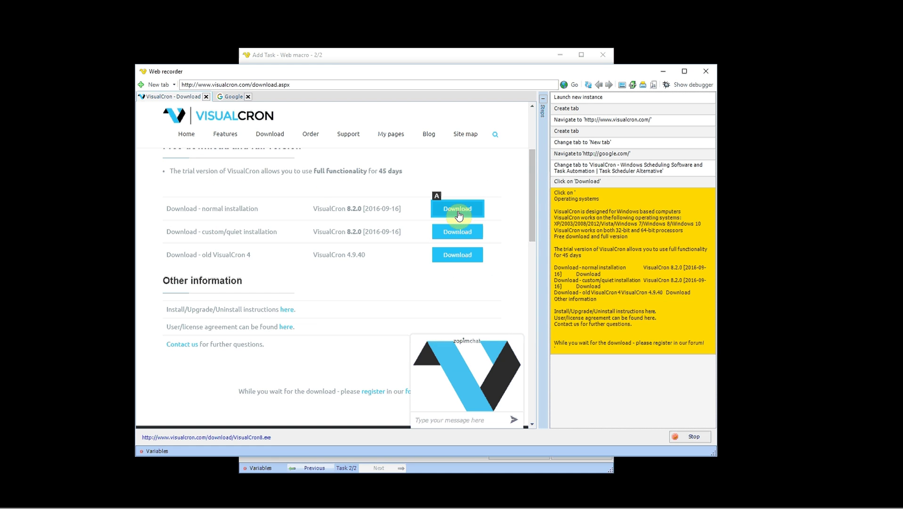
{"action": "left_click", "coordinate": [458, 210]}
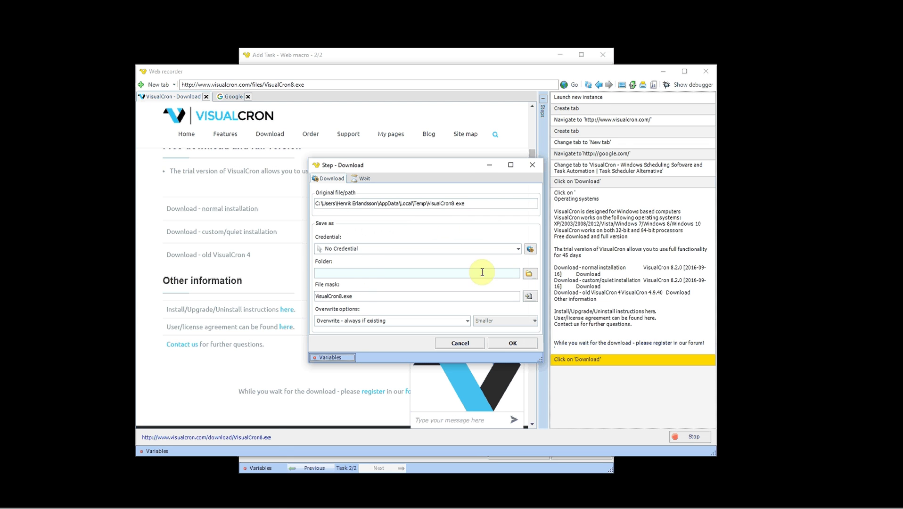
{"action": "left_click", "coordinate": [528, 274]}
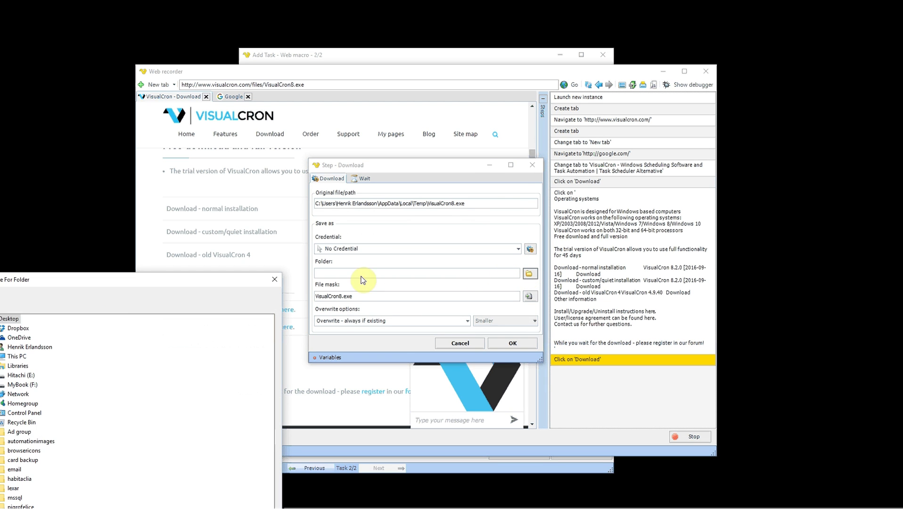
{"action": "left_click", "coordinate": [16, 361]}
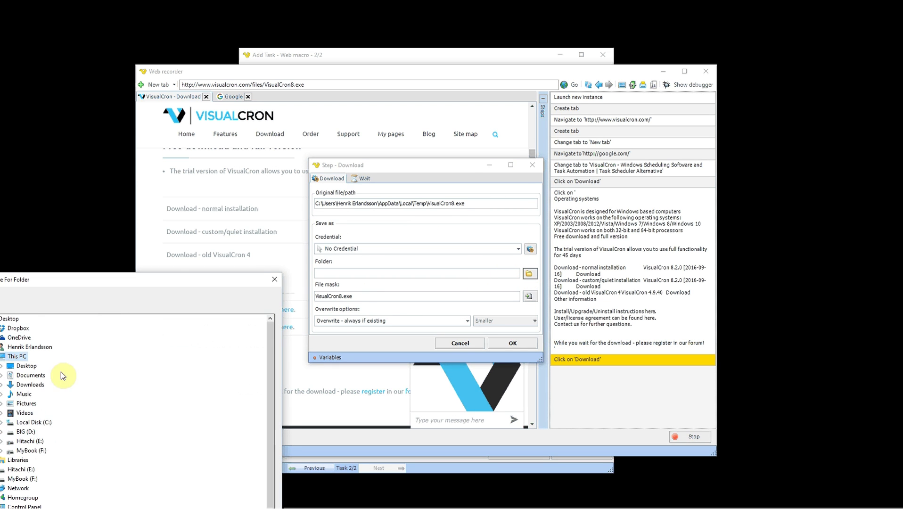
{"action": "left_click", "coordinate": [34, 422]}
{"action": "scroll", "coordinate": [48, 495], "scroll_direction": "down", "scroll_amount": 3}
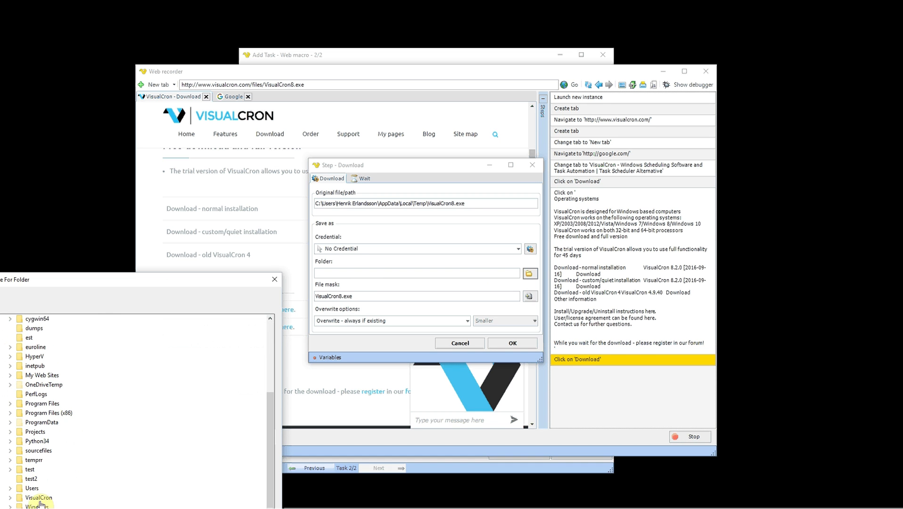
{"action": "left_click", "coordinate": [31, 470]}
{"action": "key", "text": "Return"}
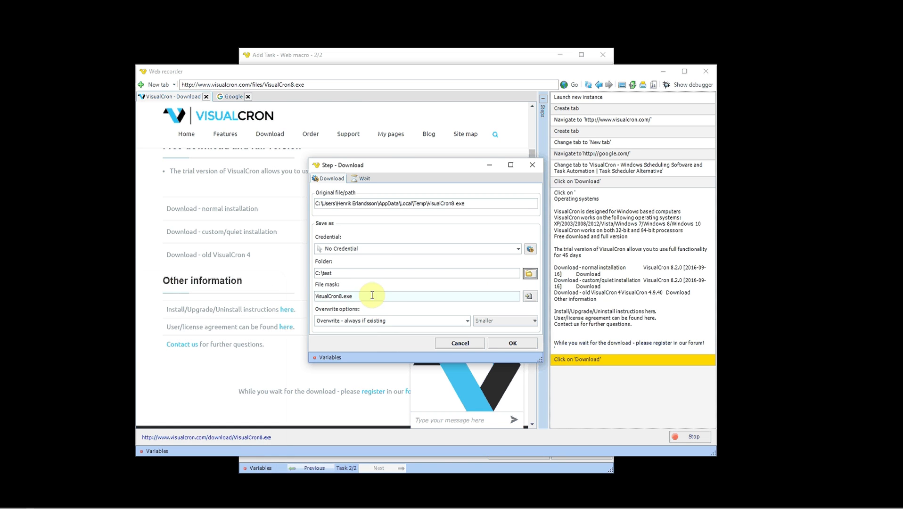
Keep the VisualCron8.exe file mask and check the 500 wait-before and wait-after values
{"action": "left_click_drag", "start_coordinate": [371, 295], "coordinate": [320, 298]}
{"action": "left_click", "coordinate": [438, 296]}
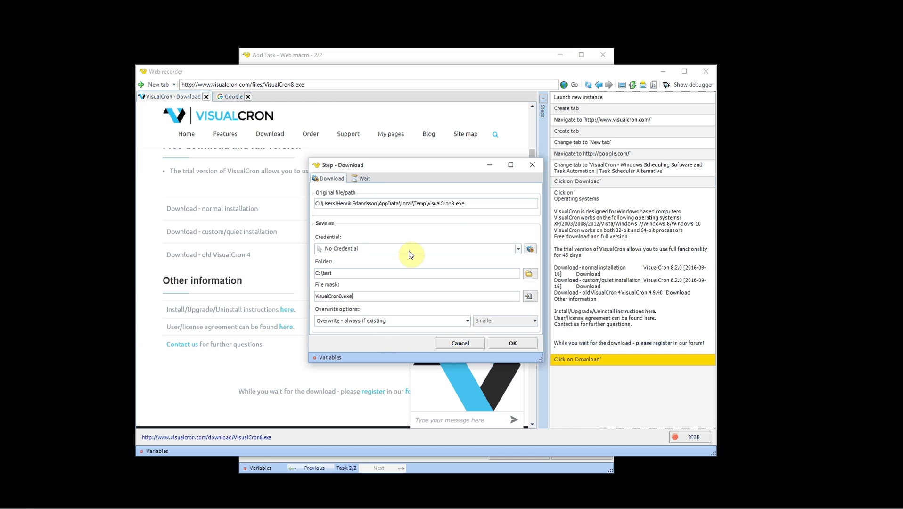
{"action": "left_click", "coordinate": [368, 178]}
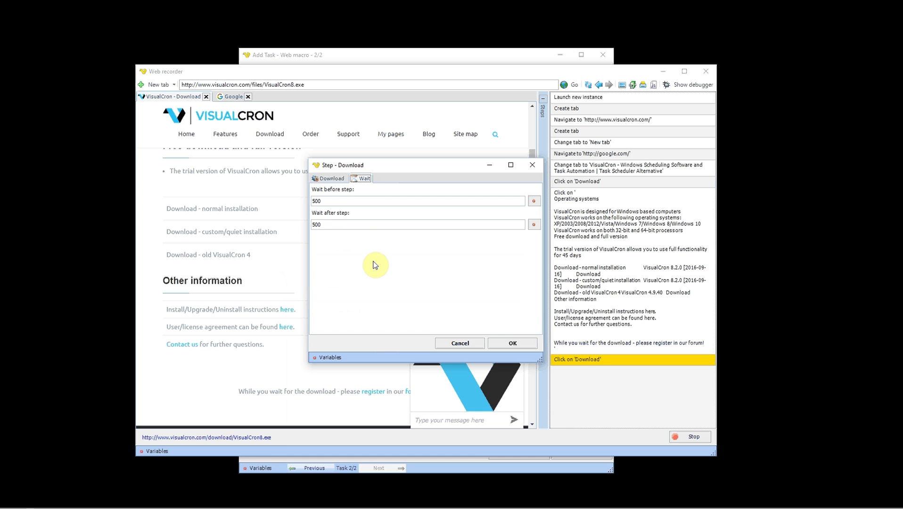
Confirm the Download step so C:\test\VisualCron8.exe ends the recorded steps
{"action": "left_click", "coordinate": [506, 342]}
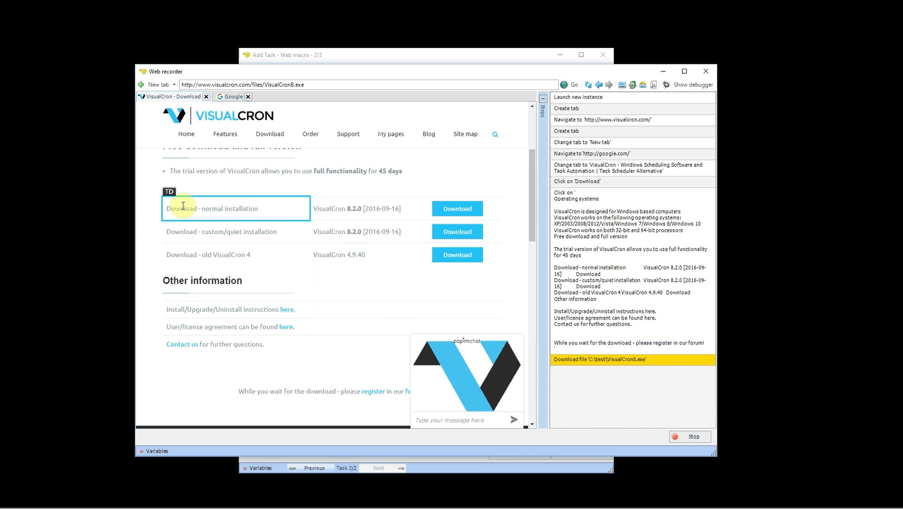
Record a click on the normal installation entry and add an Extract data step for the custom/quiet cell
{"action": "left_click_drag", "start_coordinate": [260, 209], "coordinate": [166, 210]}
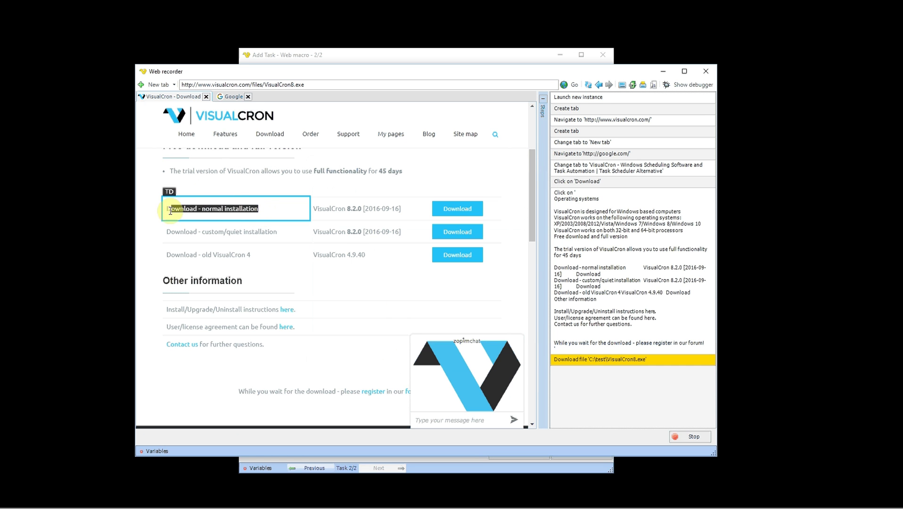
{"action": "left_click", "coordinate": [198, 211]}
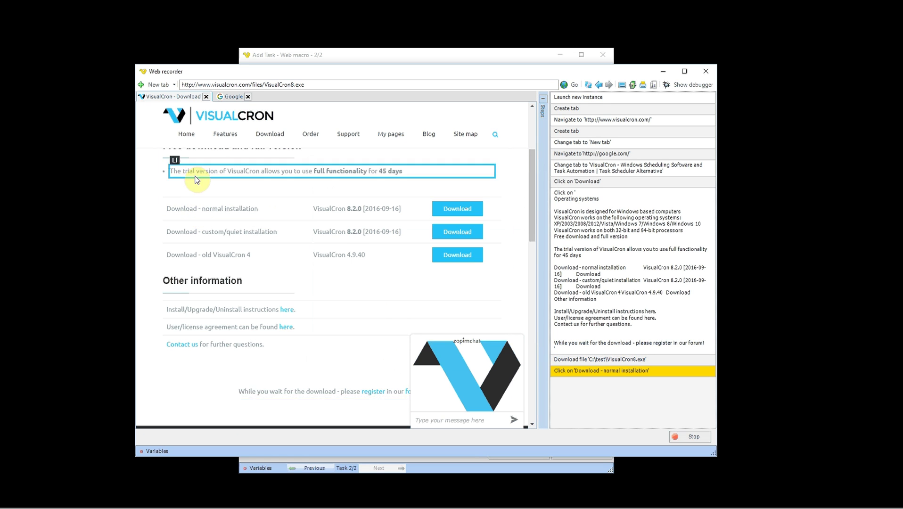
{"action": "right_click", "coordinate": [187, 233]}
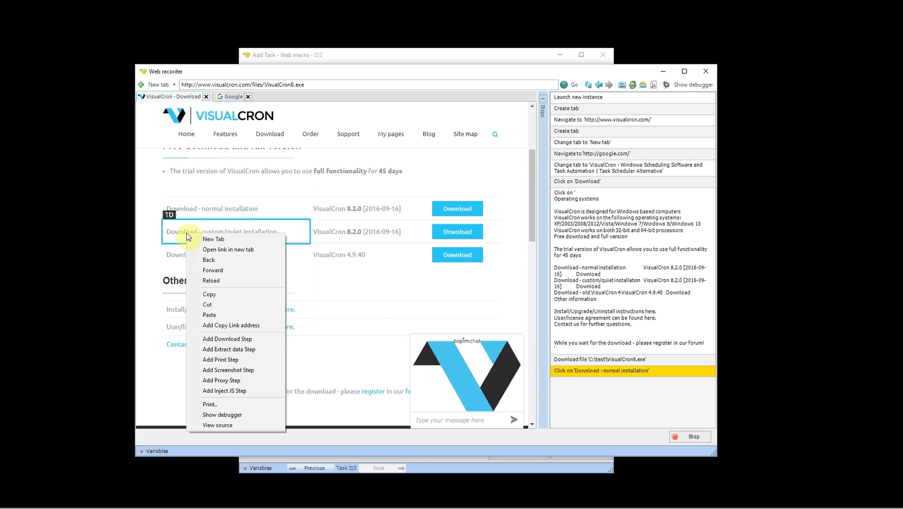
{"action": "left_click", "coordinate": [252, 350]}
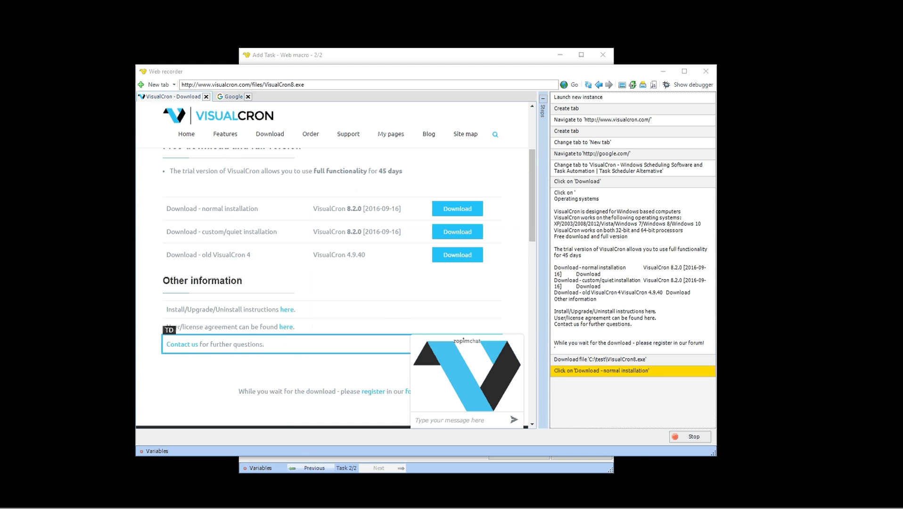
{"action": "left_click_drag", "start_coordinate": [542, 263], "coordinate": [509, 233]}
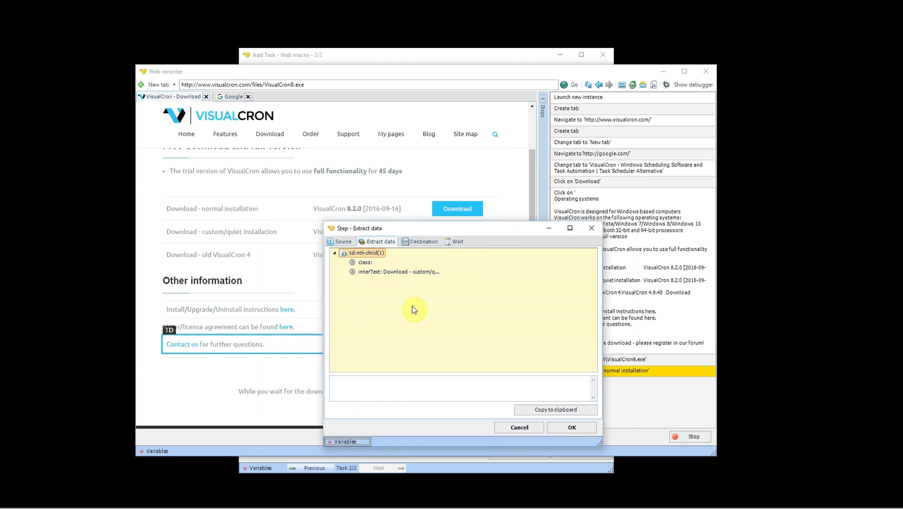
Extract the cell's innerText into the job variable test
{"action": "left_click", "coordinate": [381, 272]}
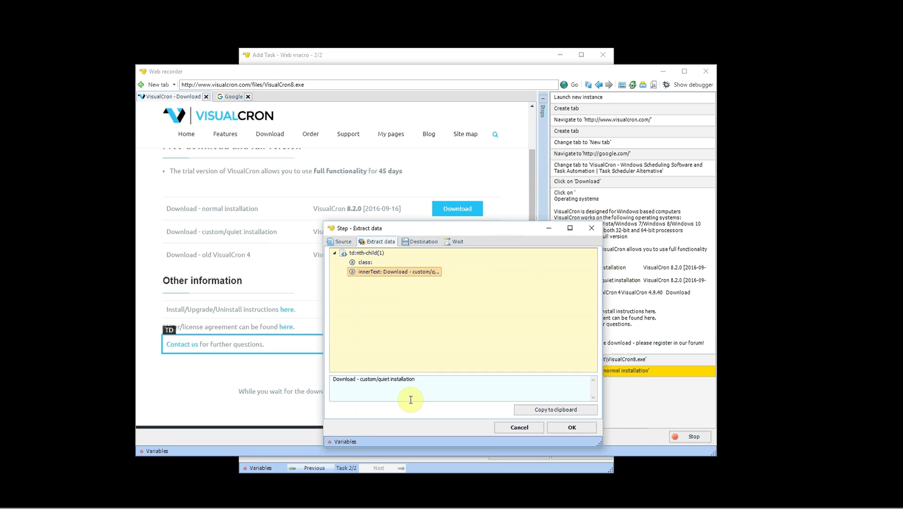
{"action": "left_click", "coordinate": [417, 240]}
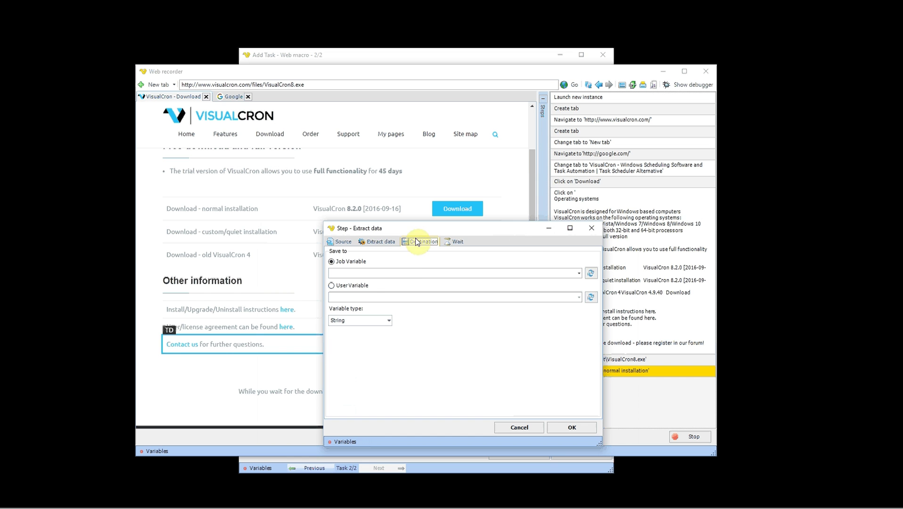
{"action": "left_click", "coordinate": [403, 276]}
{"action": "type", "text": "test"}
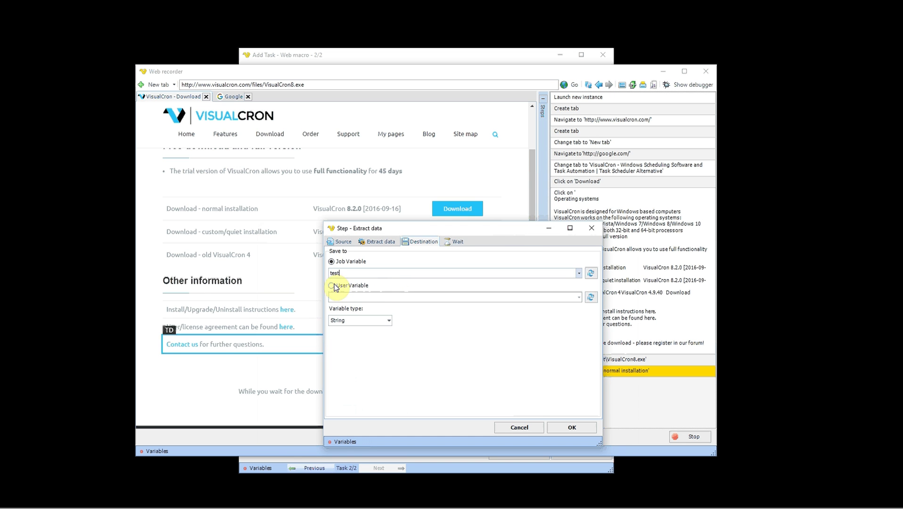
{"action": "left_click", "coordinate": [573, 427]}
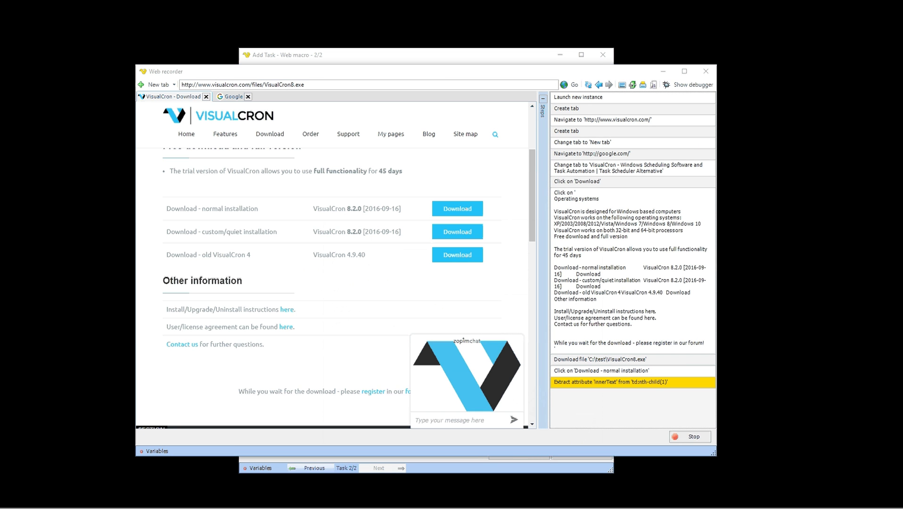
Go to the upload demo page, choose cpuout.txt as the upload file and submit
{"action": "left_click", "coordinate": [239, 85]}
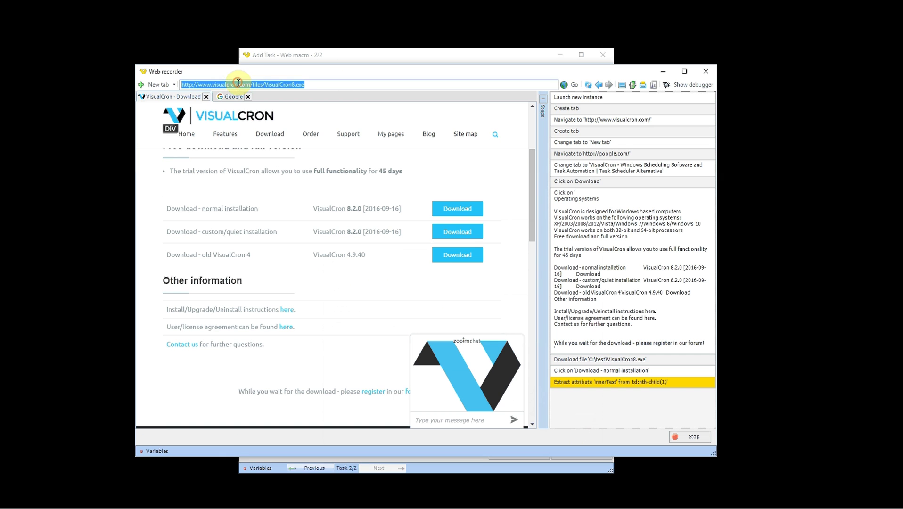
{"action": "type", "text": "https://encodable.com/uploaddemo/"}
{"action": "key", "text": "Return"}
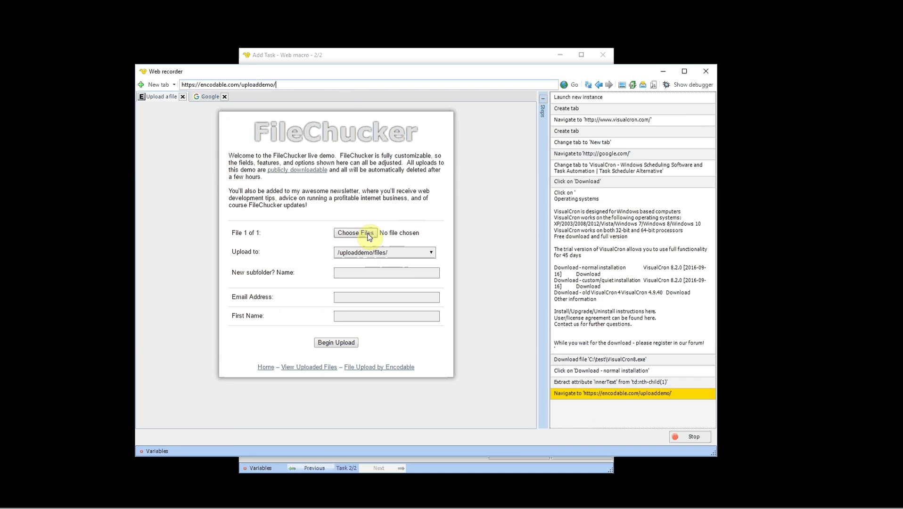
{"action": "left_click", "coordinate": [364, 233]}
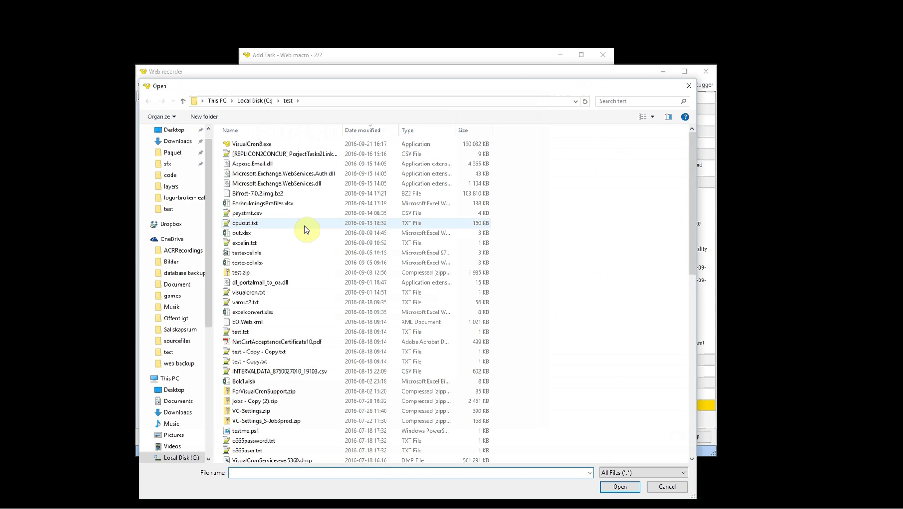
{"action": "double_click", "coordinate": [304, 225]}
{"action": "scroll", "coordinate": [421, 302], "scroll_direction": "down", "scroll_amount": 1}
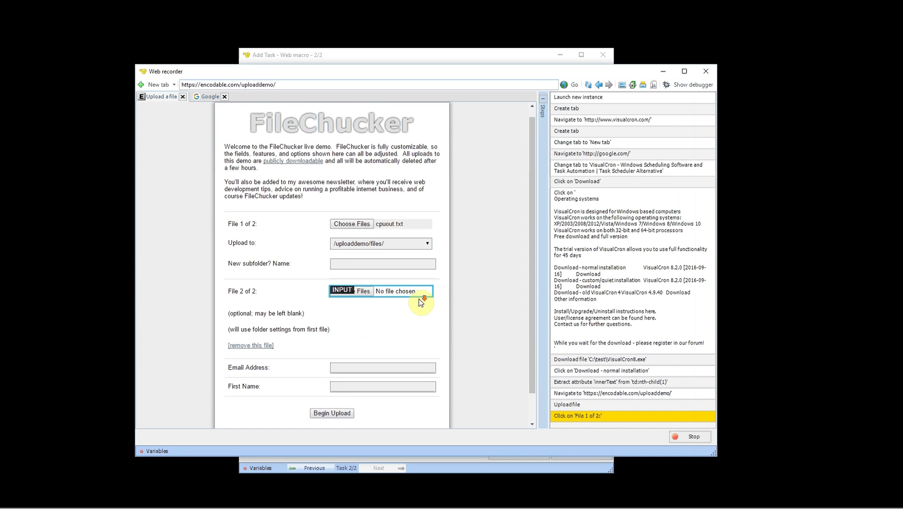
{"action": "left_click", "coordinate": [339, 382]}
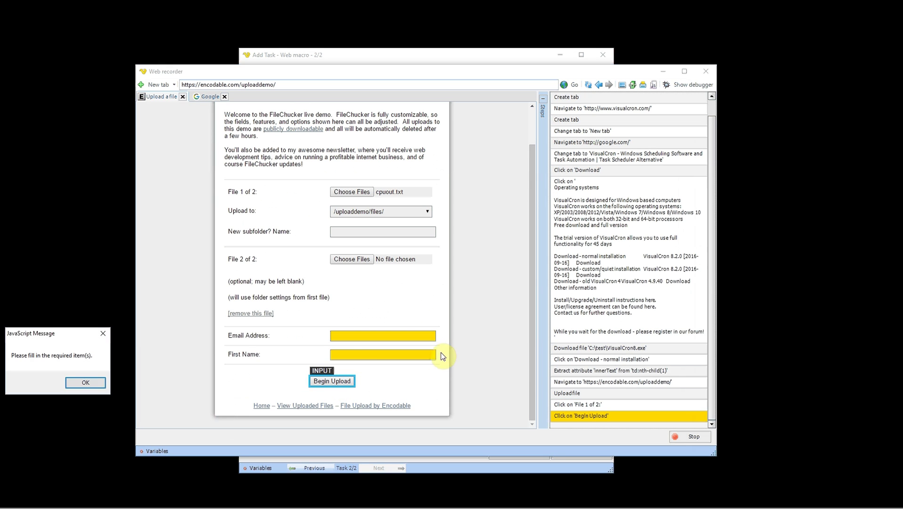
Fill in an e-mail address and First Name 'test', then submit with Begin Upload
{"action": "left_click", "coordinate": [94, 383]}
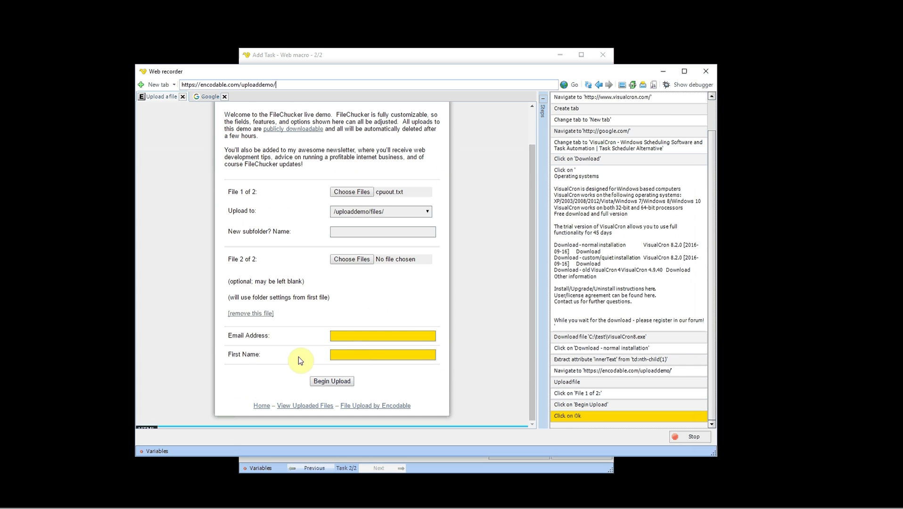
{"action": "left_click", "coordinate": [376, 337]}
{"action": "type", "text": "fdsgdfg"}
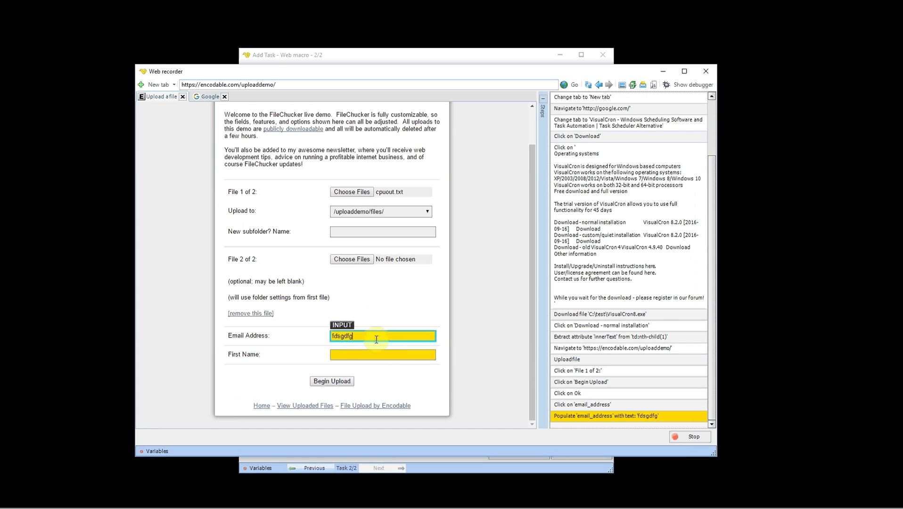
{"action": "type", "text": "@sdfsdf.com"}
{"action": "left_click", "coordinate": [371, 354]}
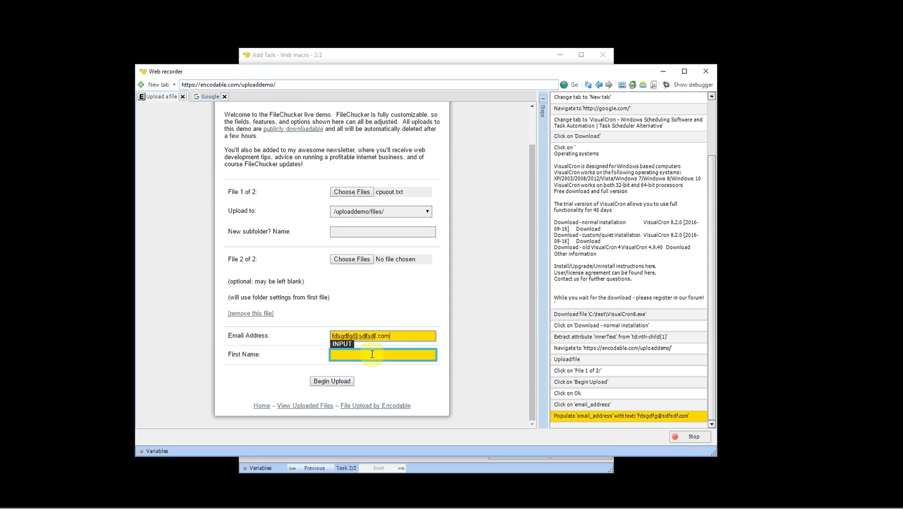
{"action": "type", "text": "test"}
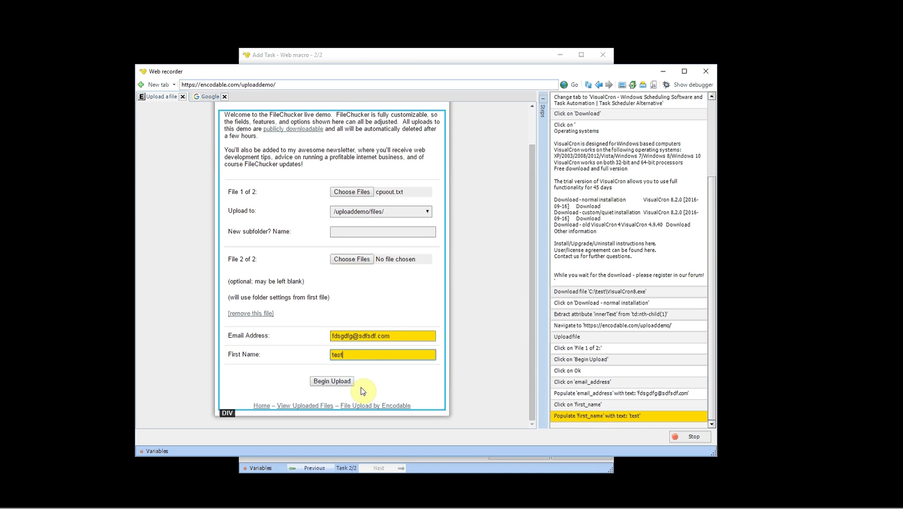
{"action": "left_click", "coordinate": [338, 383]}
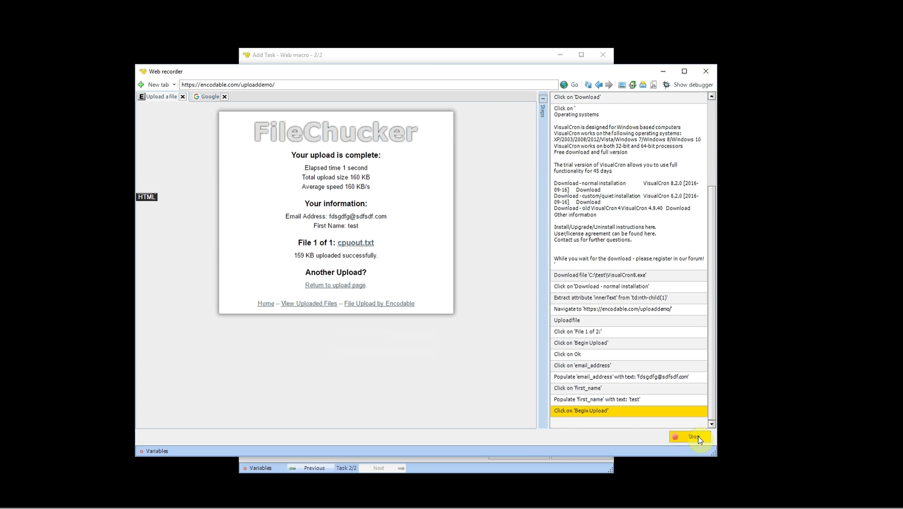
{"action": "right_click", "coordinate": [177, 259]}
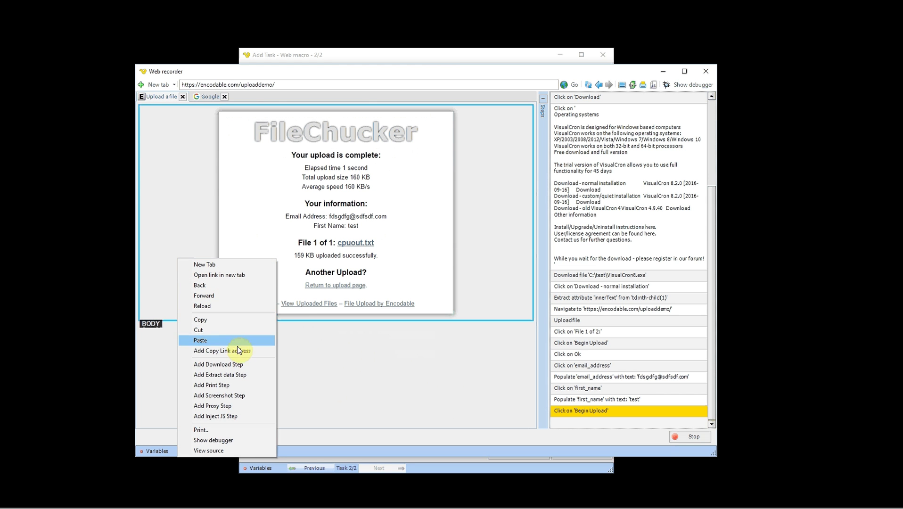
{"action": "left_click", "coordinate": [230, 386]}
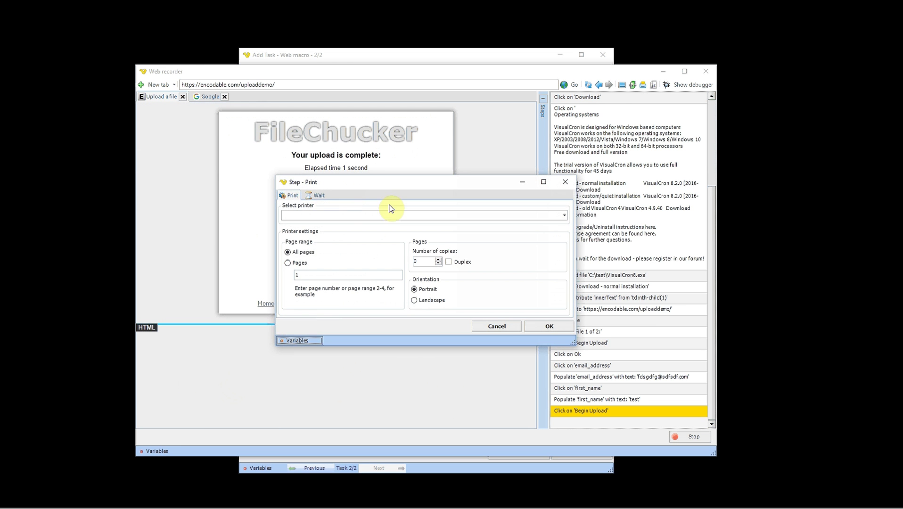
{"action": "left_click", "coordinate": [565, 215]}
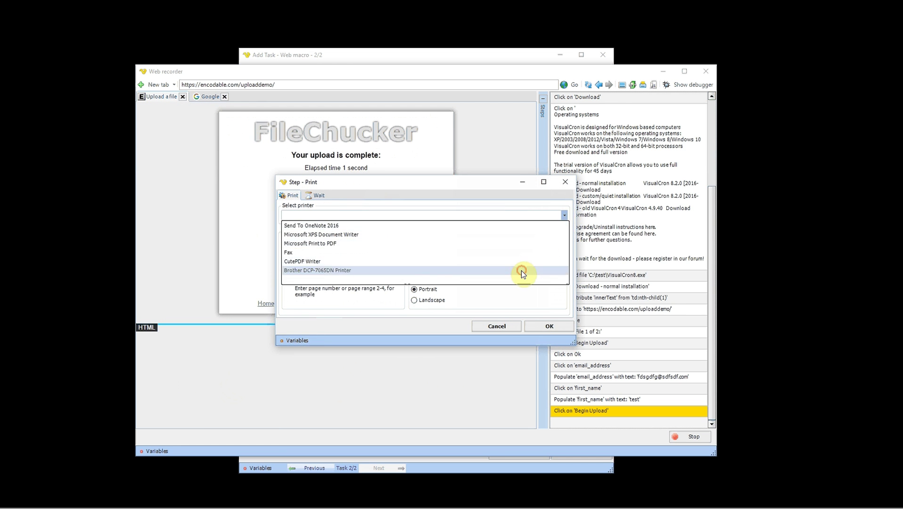
{"action": "left_click", "coordinate": [521, 270]}
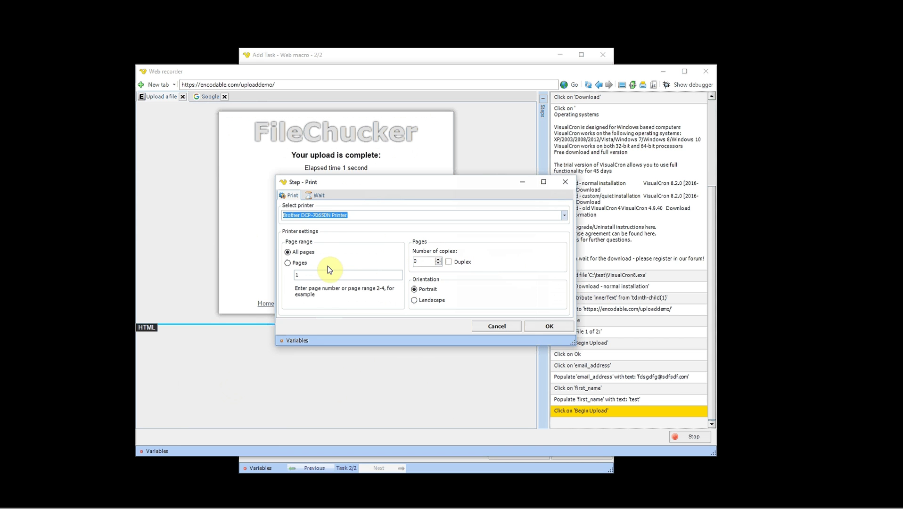
{"action": "left_click", "coordinate": [495, 327]}
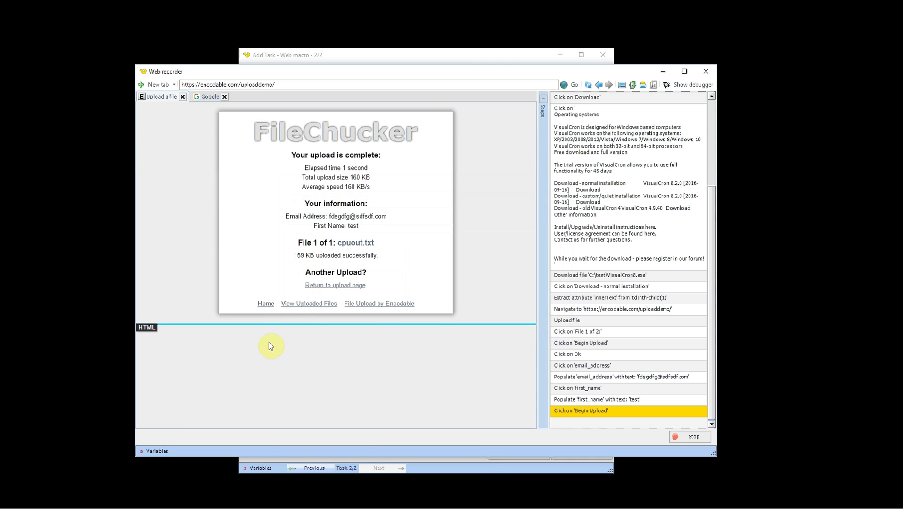
{"action": "right_click", "coordinate": [272, 338]}
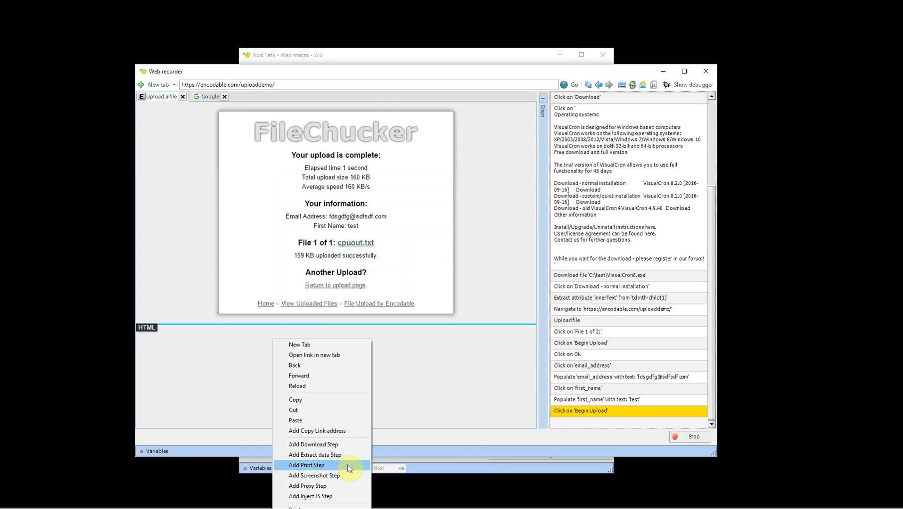
{"action": "left_click", "coordinate": [338, 475]}
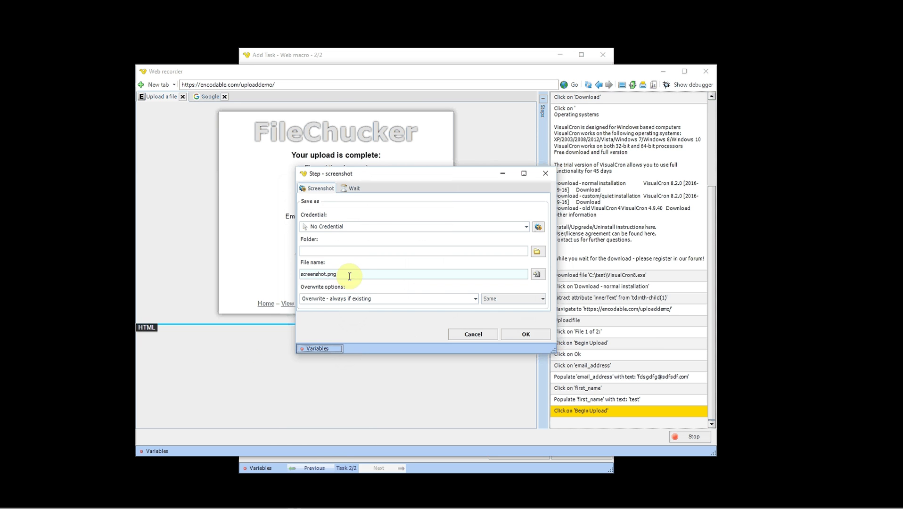
{"action": "left_click", "coordinate": [480, 334]}
{"action": "right_click", "coordinate": [237, 354]}
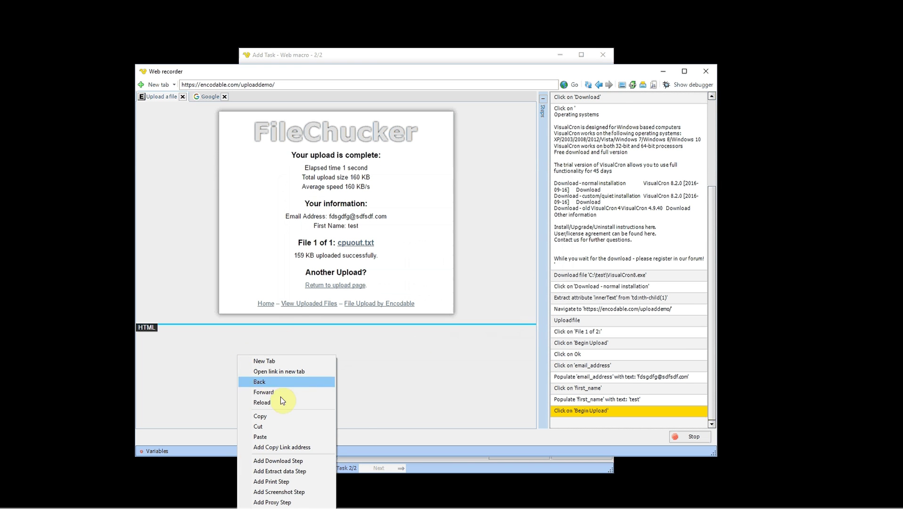
{"action": "left_click", "coordinate": [288, 502]}
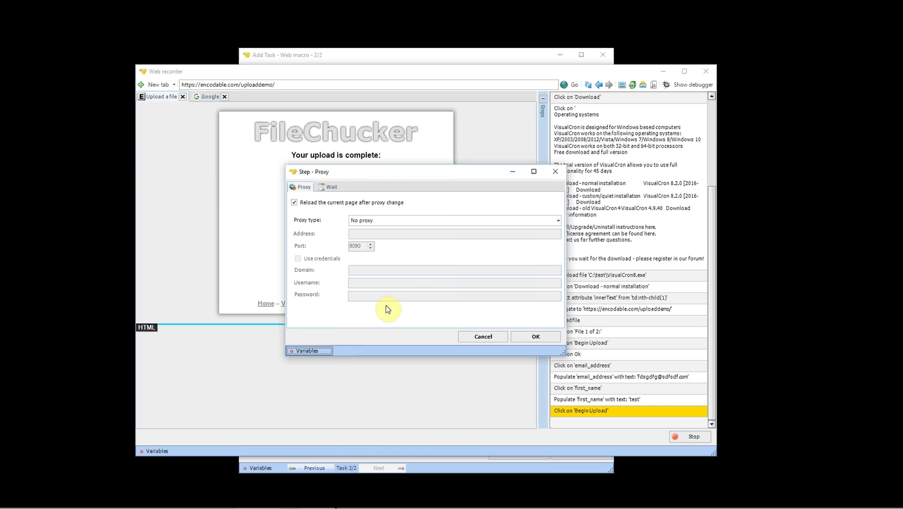
{"action": "left_click", "coordinate": [554, 171]}
{"action": "right_click", "coordinate": [209, 348]}
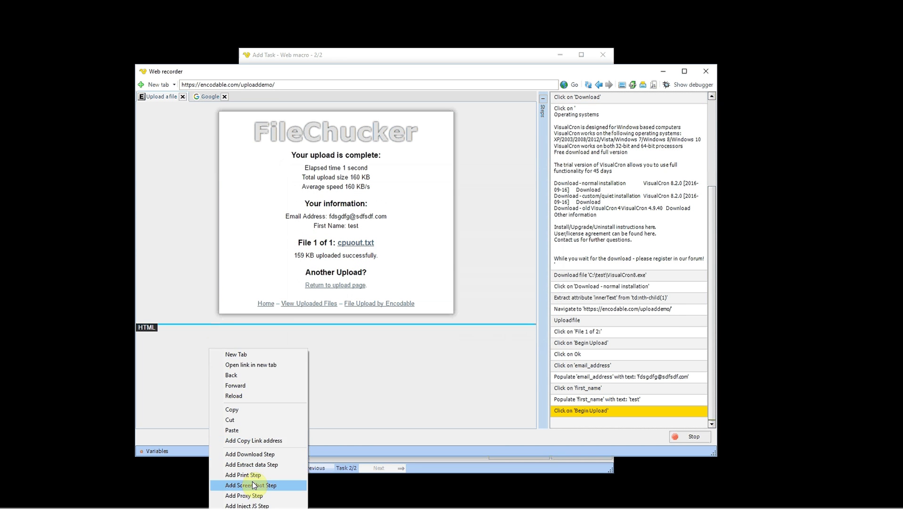
{"action": "left_click", "coordinate": [256, 504]}
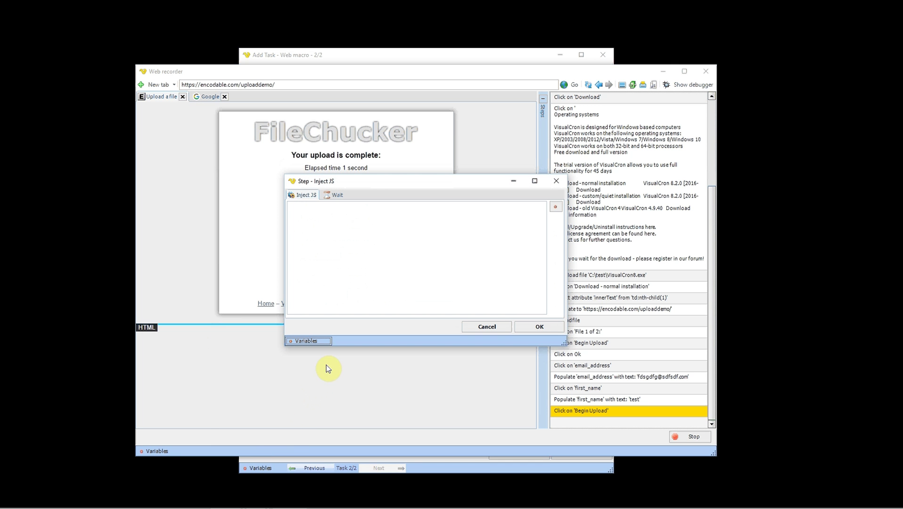
{"action": "left_click", "coordinate": [553, 182]}
{"action": "right_click", "coordinate": [198, 286]}
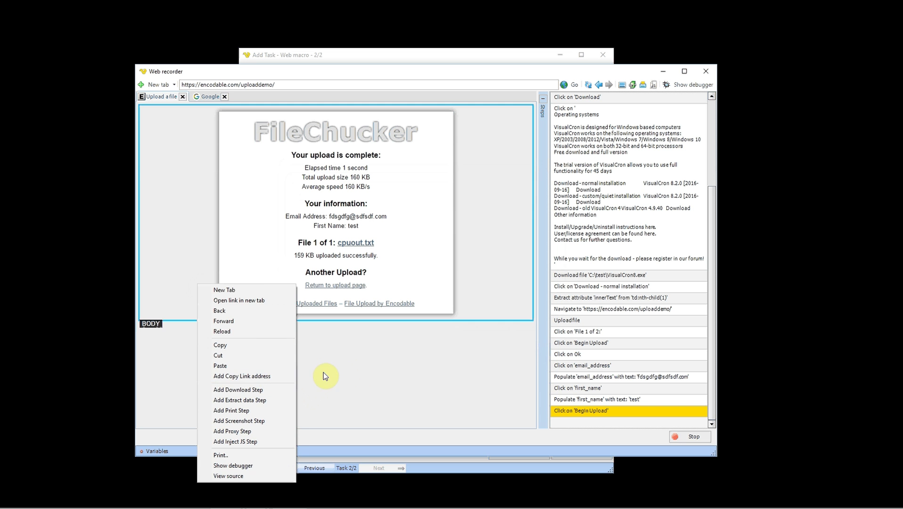
{"action": "left_click", "coordinate": [427, 373]}
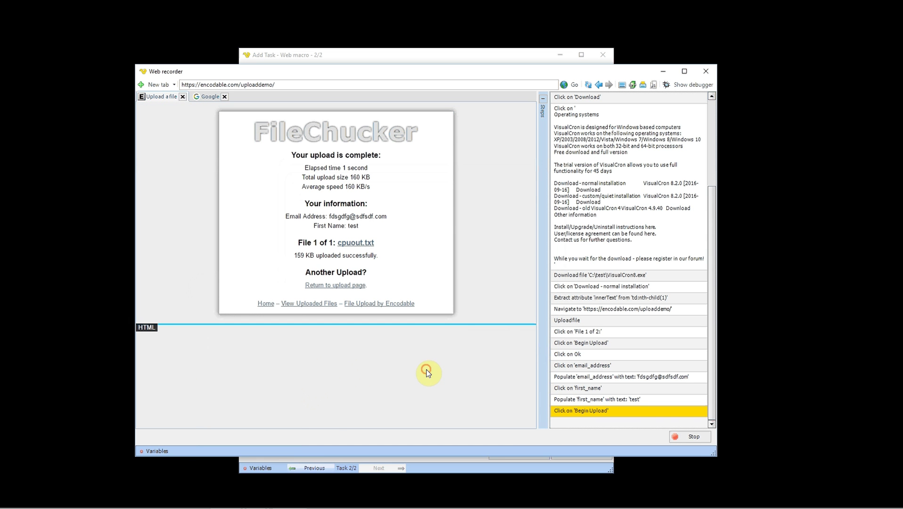
End the web macro recording, confirm saving the steps, and view them on the Steps page
{"action": "left_click", "coordinate": [692, 440]}
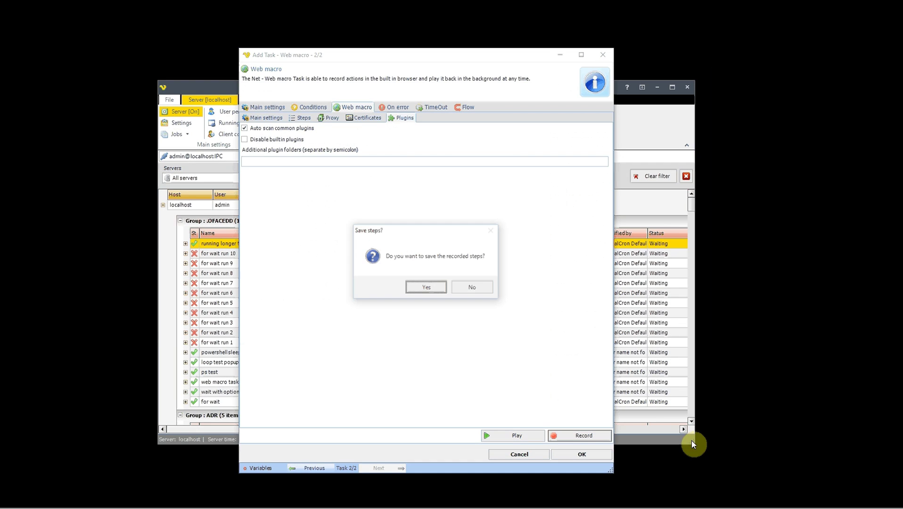
{"action": "left_click", "coordinate": [425, 287]}
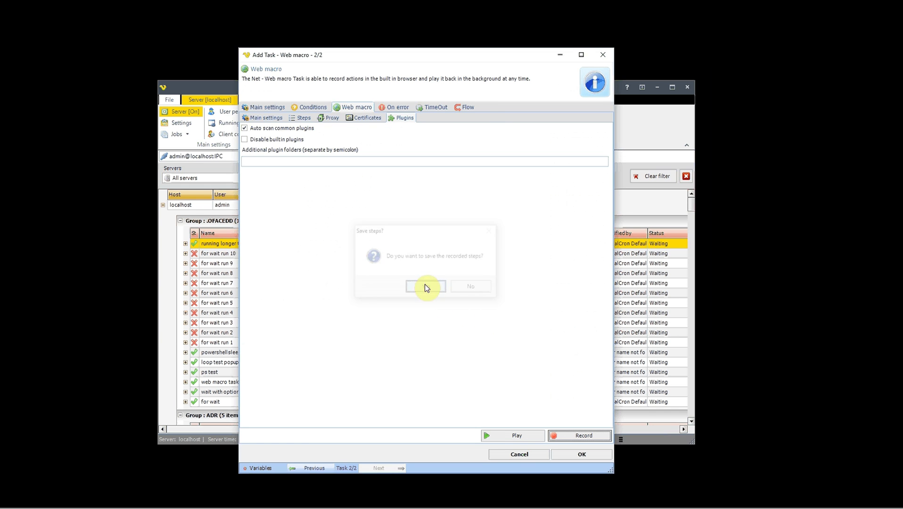
{"action": "left_click", "coordinate": [304, 118]}
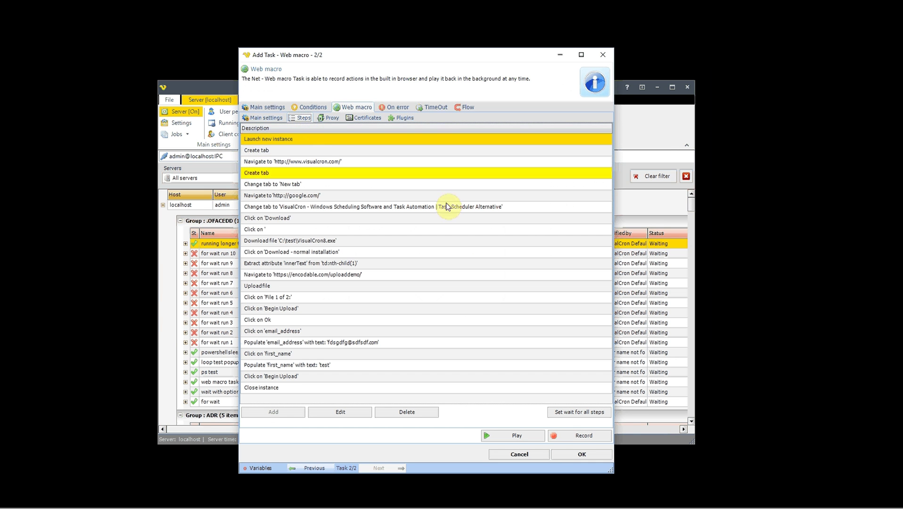
{"action": "double_click", "coordinate": [426, 242]}
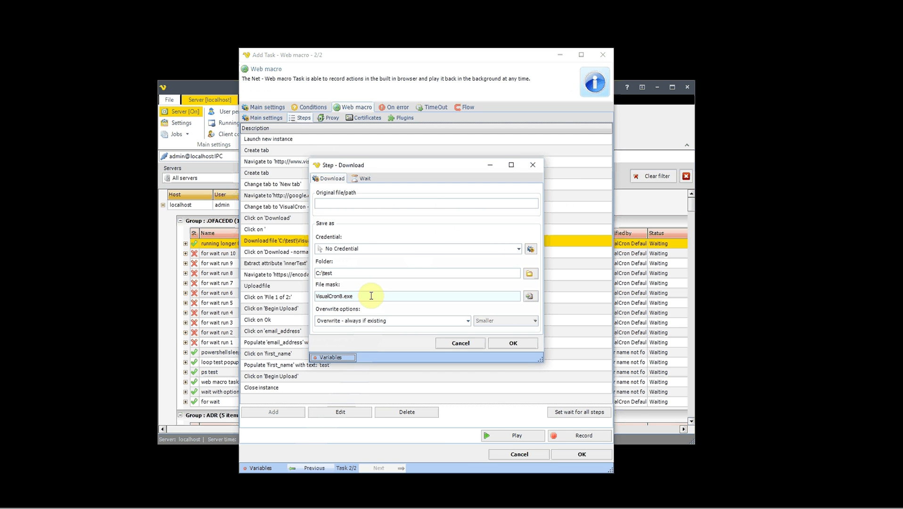
{"action": "left_click", "coordinate": [343, 296]}
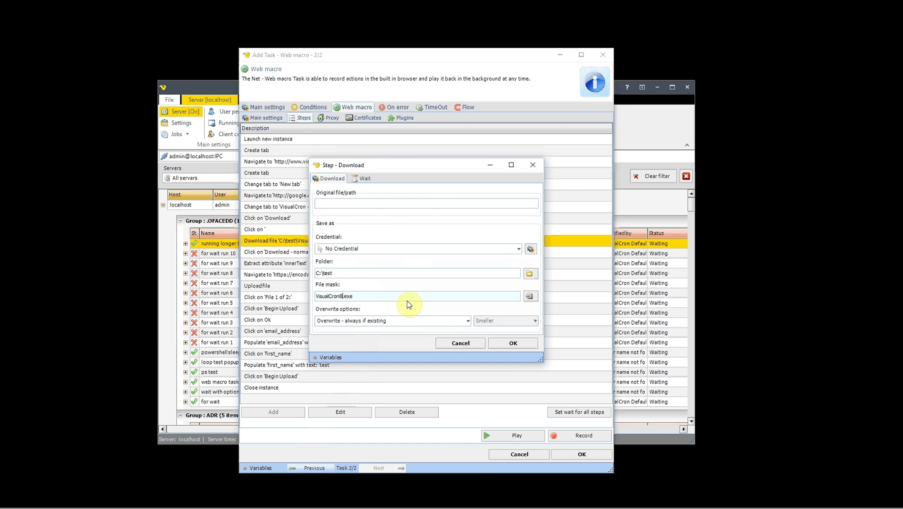
{"action": "left_click", "coordinate": [470, 341]}
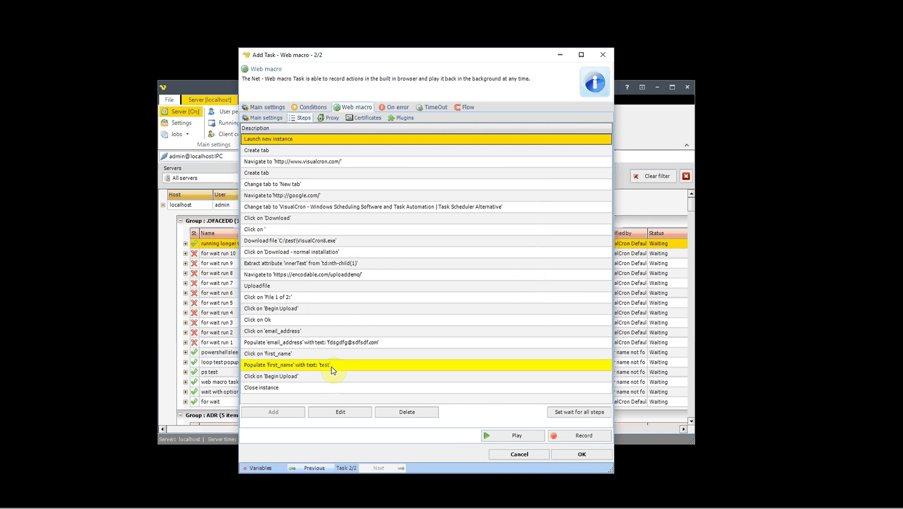